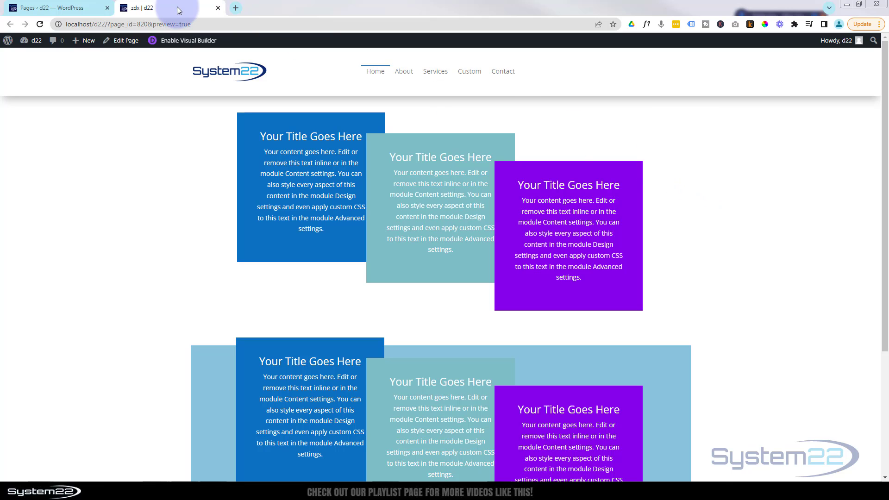
# Step: Switch the page into Visual Builder editing mode
pyautogui.click(177, 41)
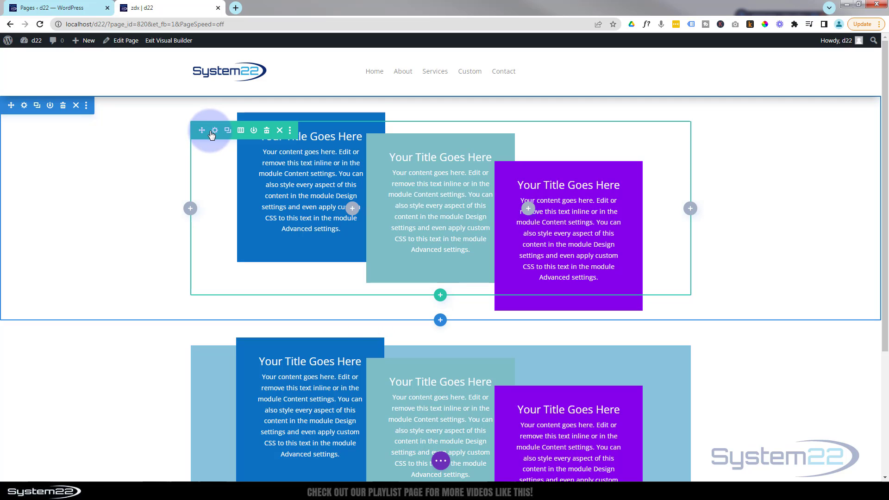
# Step: Open the first column's Advanced Position options from the top row's settings
pyautogui.click(215, 131)
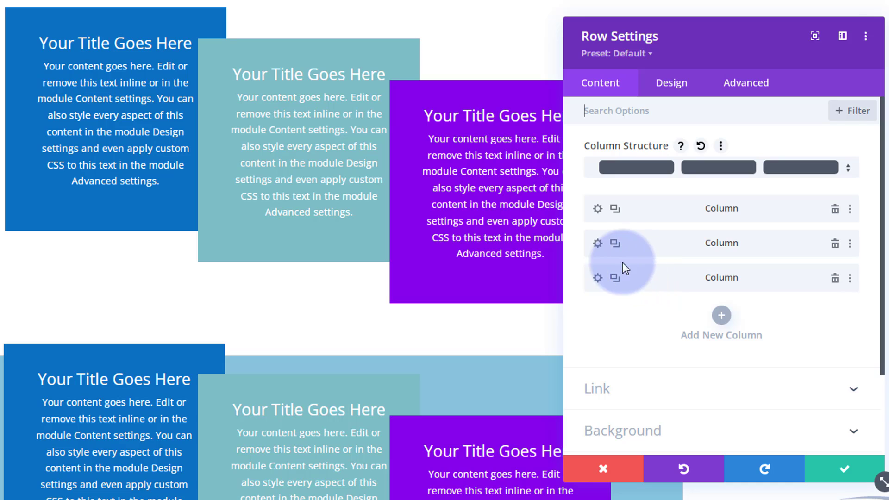
pyautogui.click(598, 210)
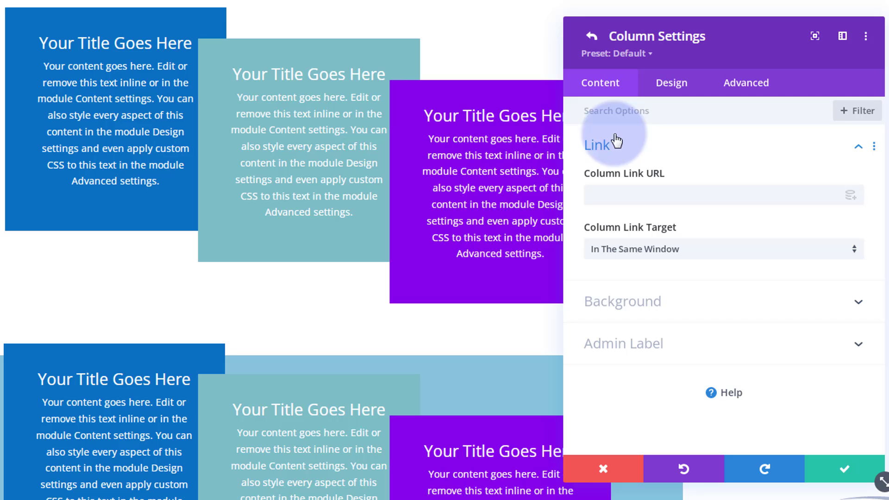
pyautogui.click(748, 86)
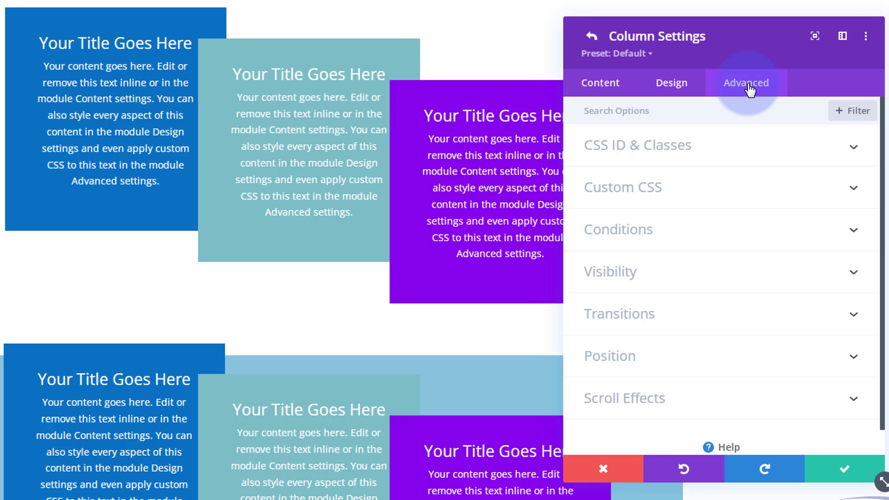
pyautogui.click(708, 364)
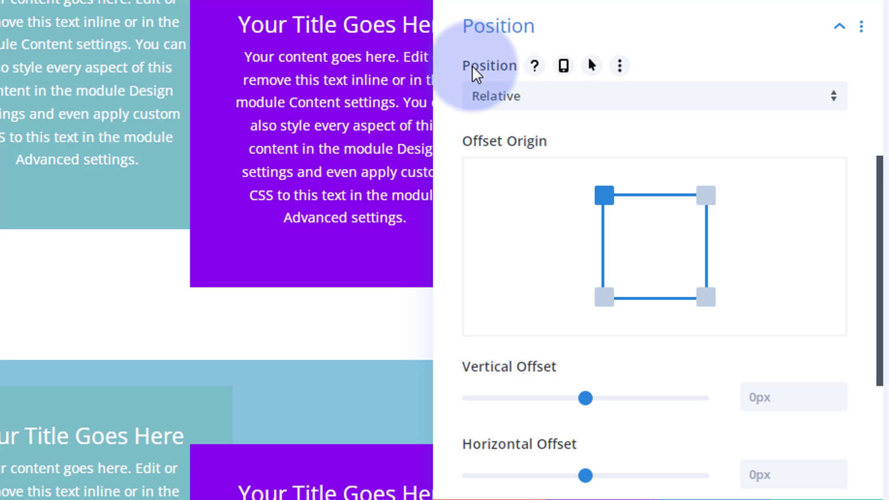
# Step: Switch the column's position to Default, back to Relative, and reopen the position list
pyautogui.click(555, 109)
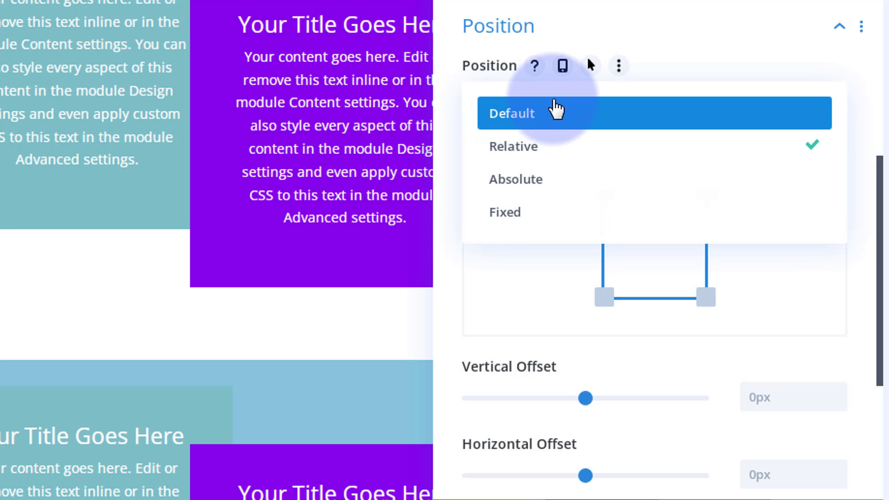
pyautogui.click(551, 120)
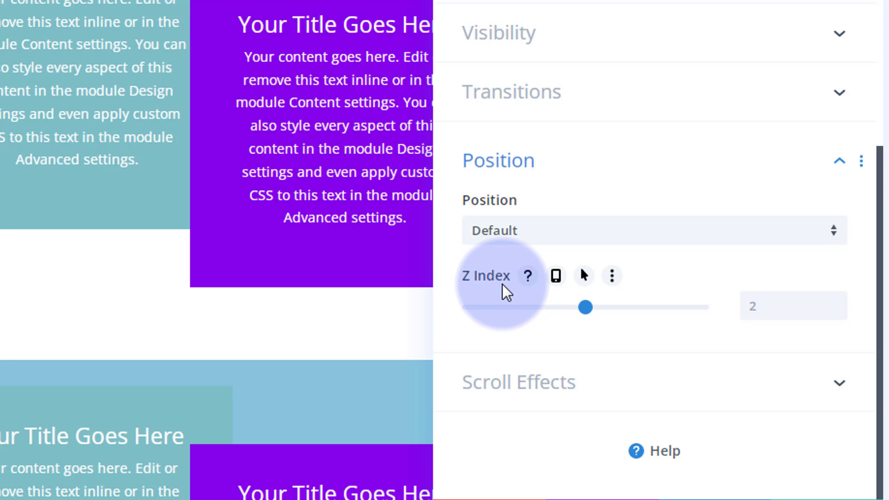
pyautogui.click(561, 230)
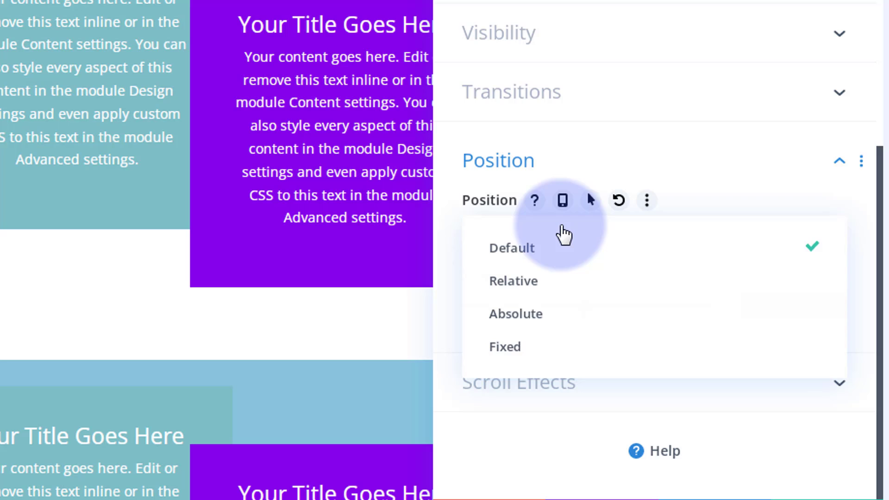
pyautogui.click(539, 289)
pyautogui.scroll(-3, 540, 301)
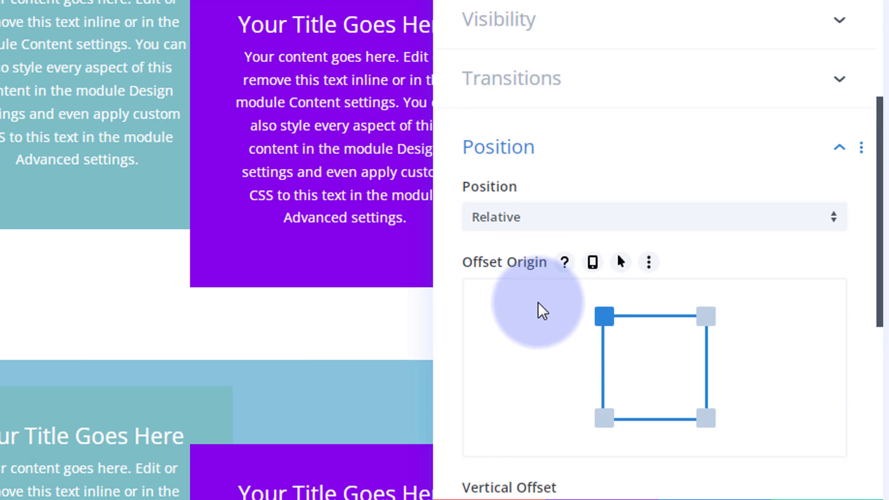
pyautogui.scroll(-2, 541, 303)
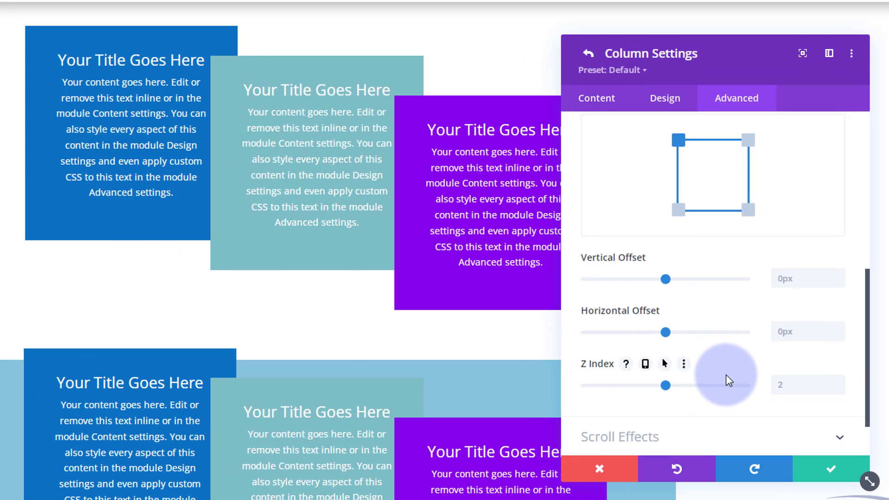
pyautogui.scroll(3, 726, 374)
pyautogui.click(646, 200)
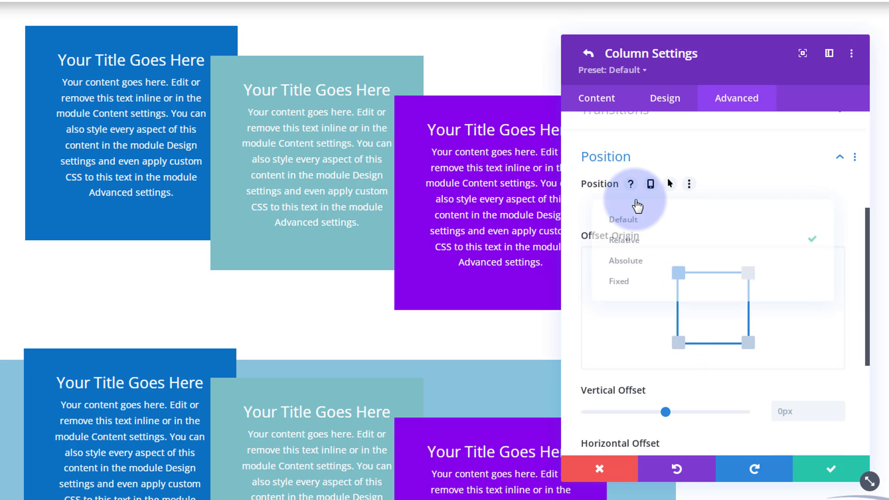
# Step: Set the blue column to Default position, trying Z Index 49, -14, -1, settling on 7
pyautogui.click(627, 221)
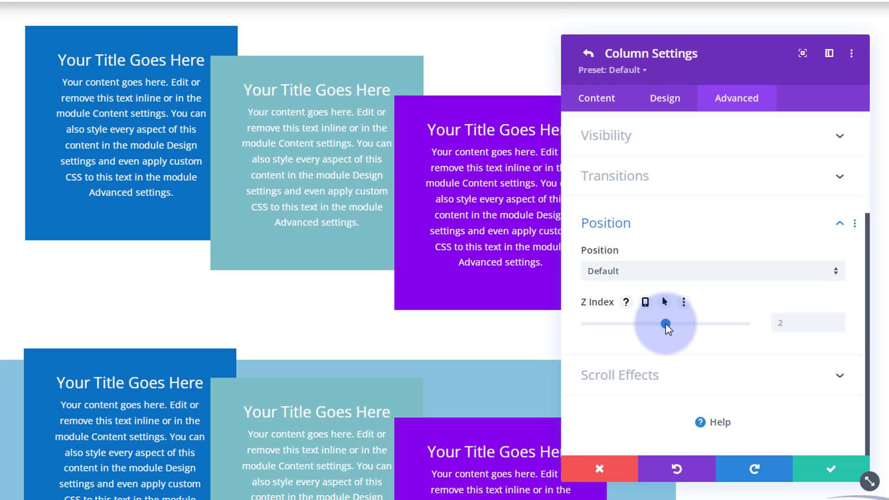
pyautogui.moveTo(665, 323); pyautogui.dragTo(673, 323)
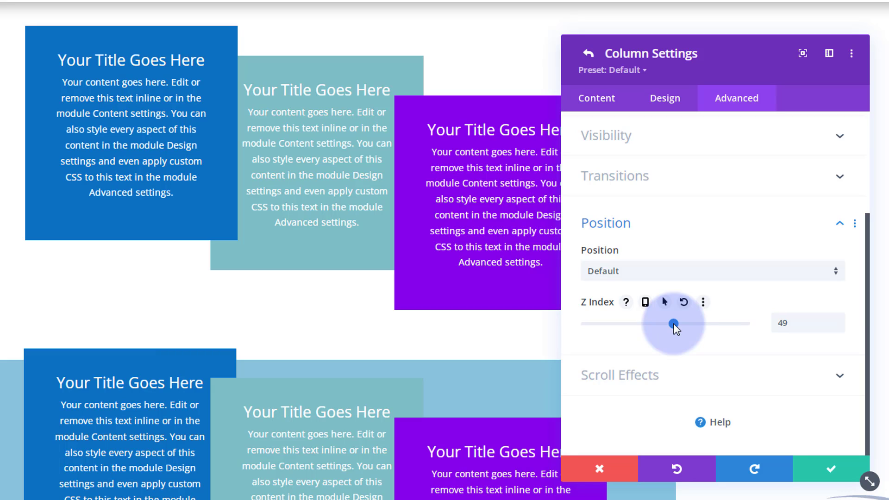
pyautogui.moveTo(673, 324)
pyautogui.mouseDown()
pyautogui.moveTo(663, 323)
pyautogui.moveTo(670, 325)
pyautogui.mouseUp()
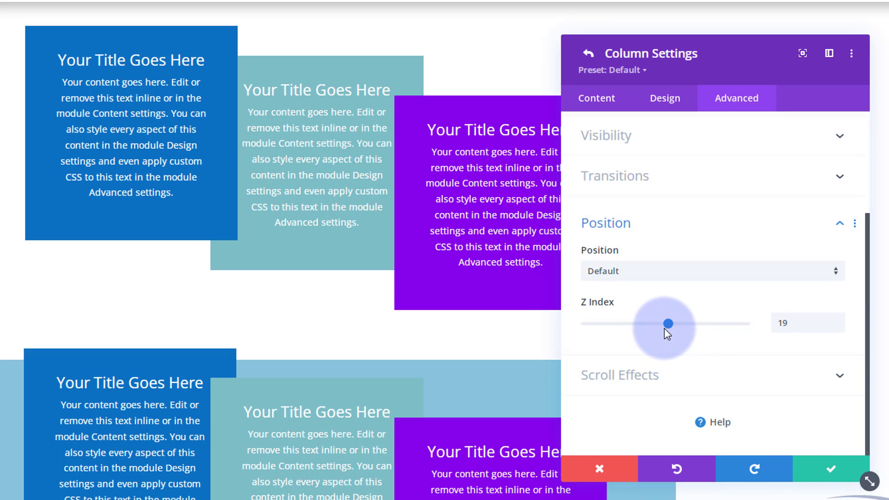
pyautogui.moveTo(668, 325); pyautogui.dragTo(666, 323)
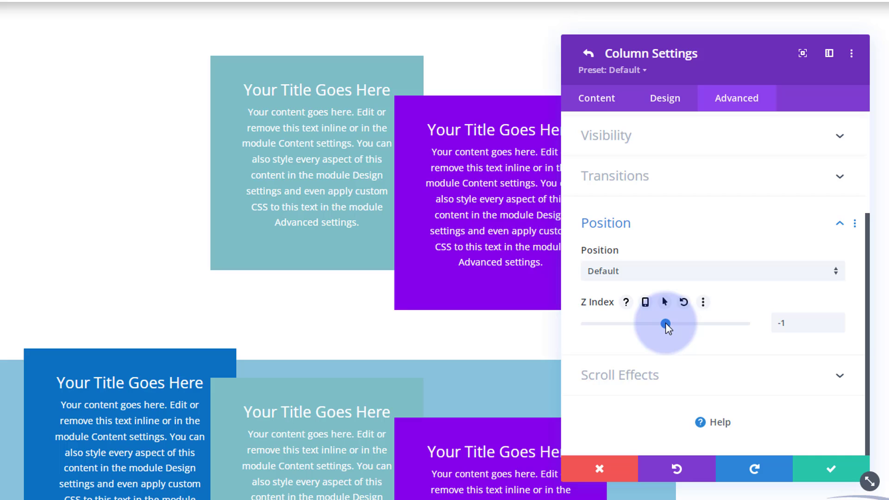
pyautogui.moveTo(666, 324); pyautogui.dragTo(666, 323)
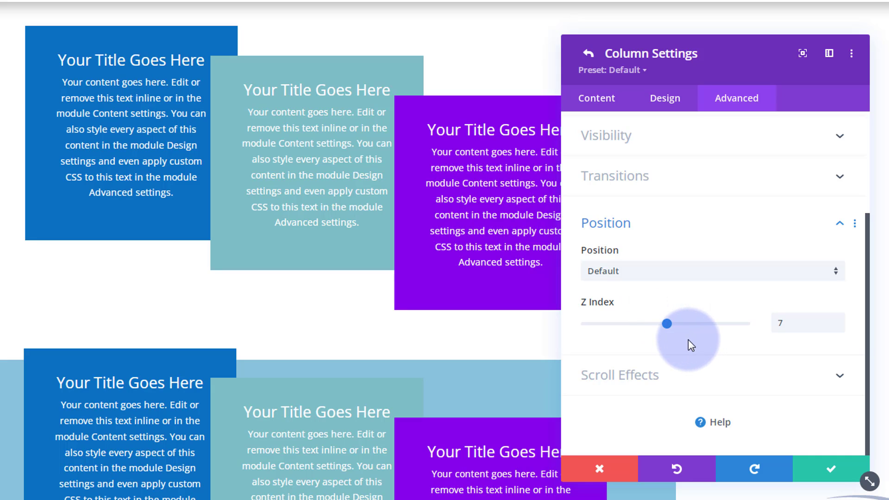
# Step: Save the first column and open the third column's Advanced Position options, panel moved left
pyautogui.click(825, 476)
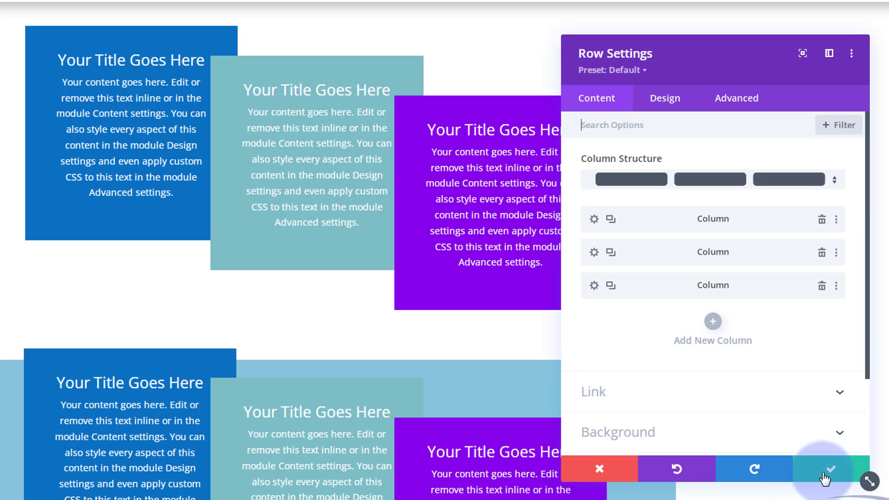
pyautogui.click(595, 285)
pyautogui.moveTo(661, 64); pyautogui.dragTo(160, 51)
pyautogui.click(176, 93)
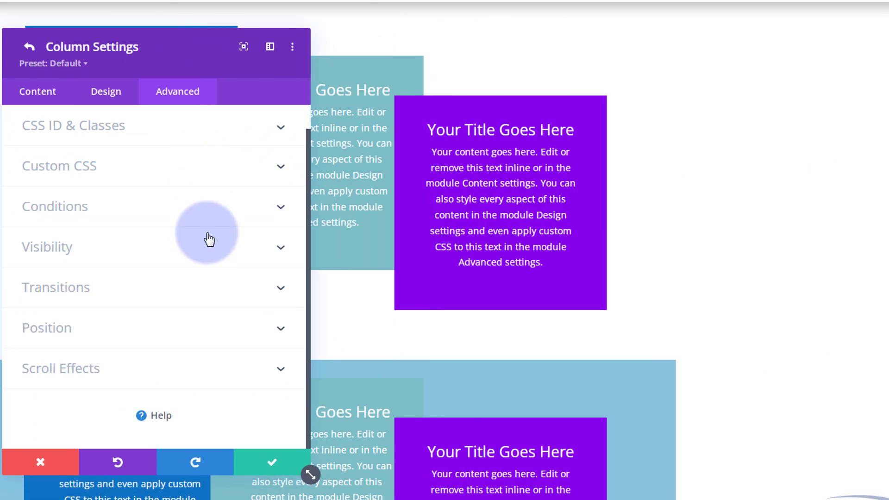
pyautogui.click(201, 326)
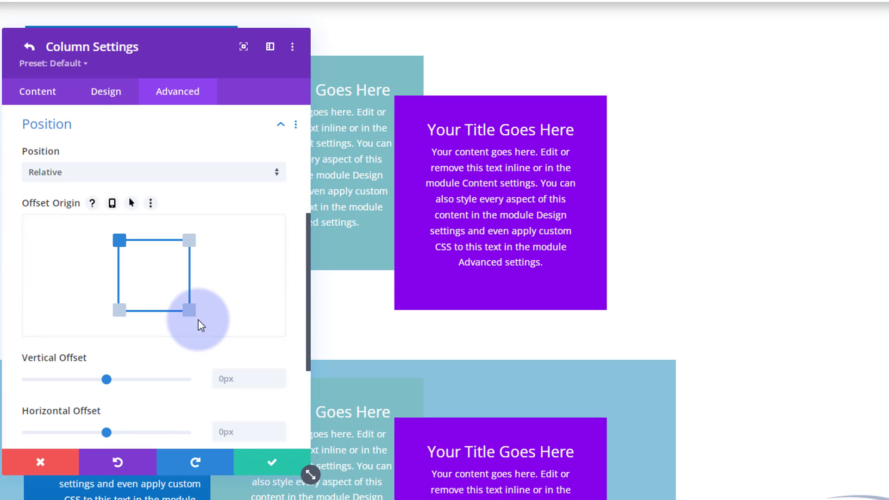
# Step: Set the purple column to Default position with Z Index 19 so it overlaps teal
pyautogui.click(97, 175)
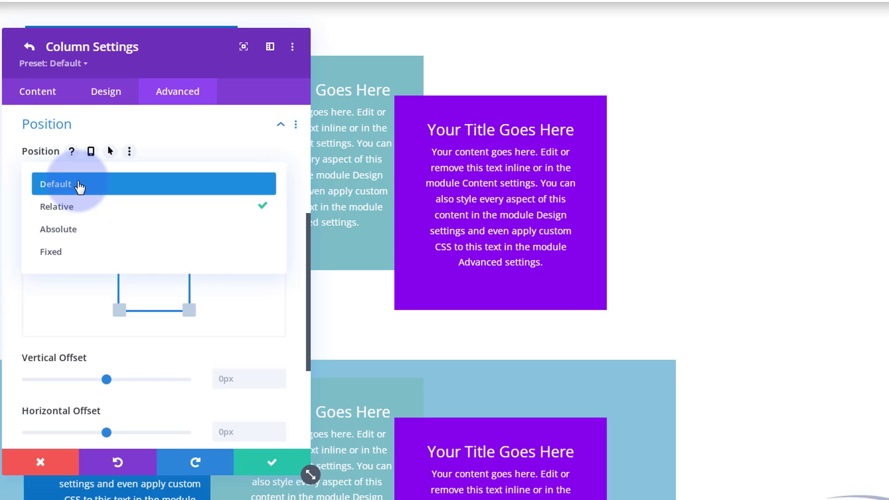
pyautogui.click(79, 184)
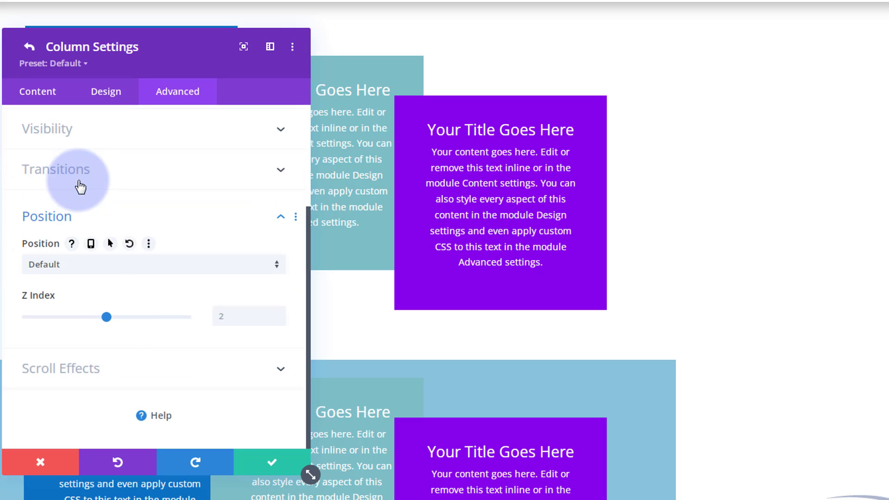
pyautogui.click(107, 317)
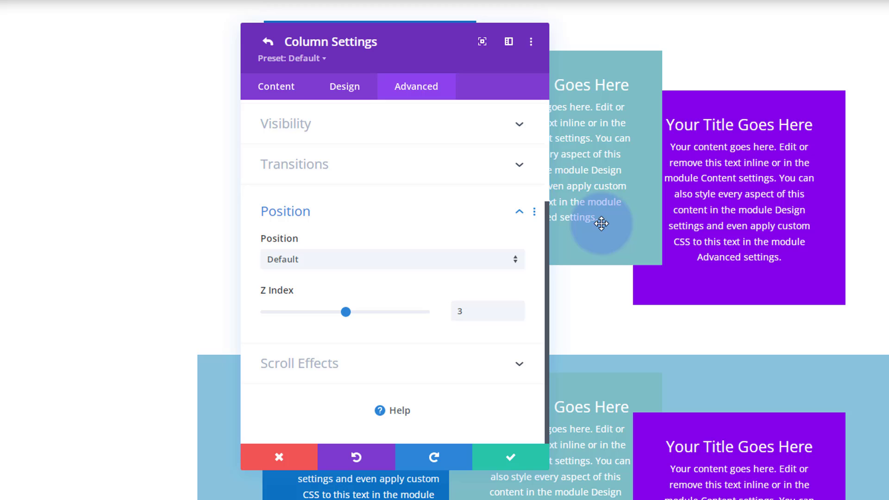
pyautogui.moveTo(437, 61); pyautogui.dragTo(200, 58)
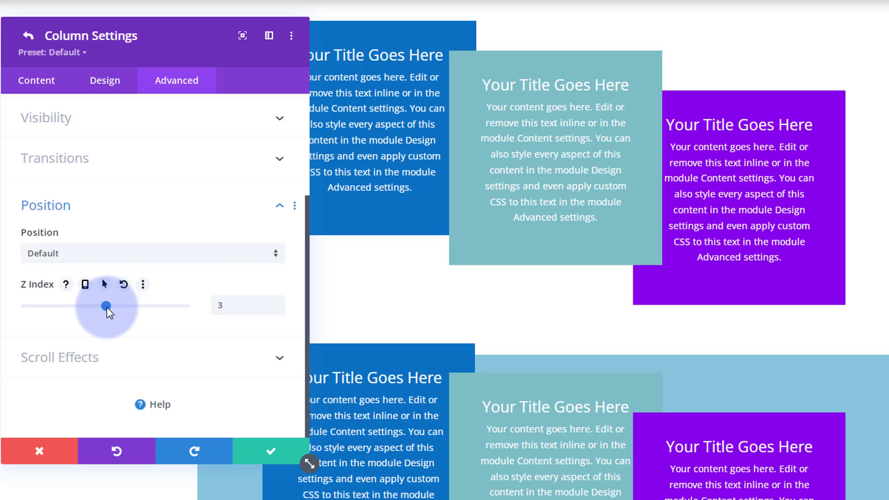
pyautogui.moveTo(107, 308); pyautogui.dragTo(110, 310)
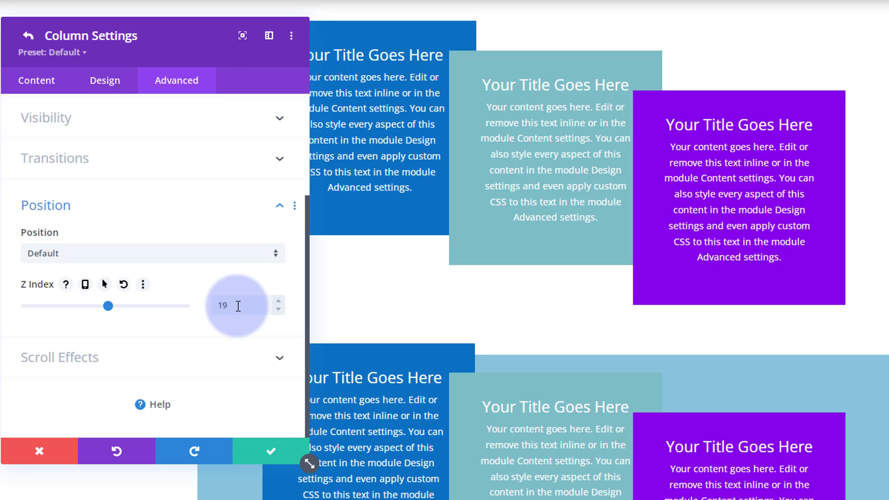
# Step: Save the previous column and keep the teal middle column's position at Default
pyautogui.click(262, 451)
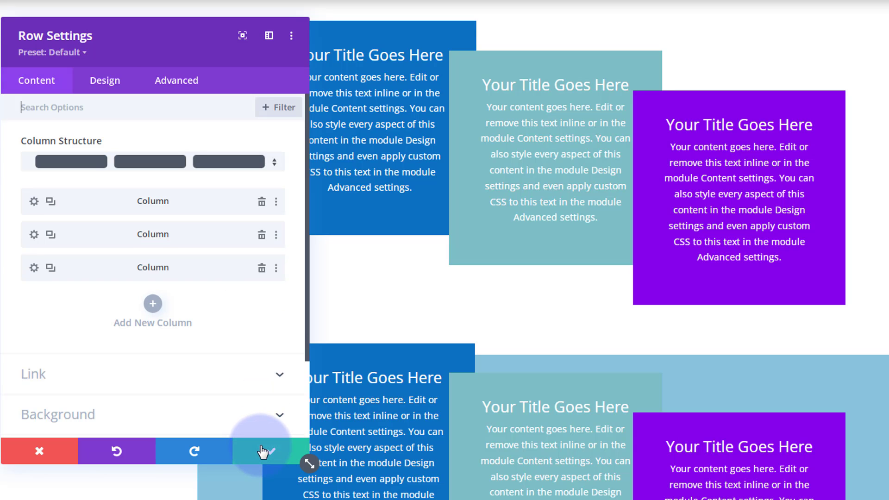
pyautogui.click(34, 235)
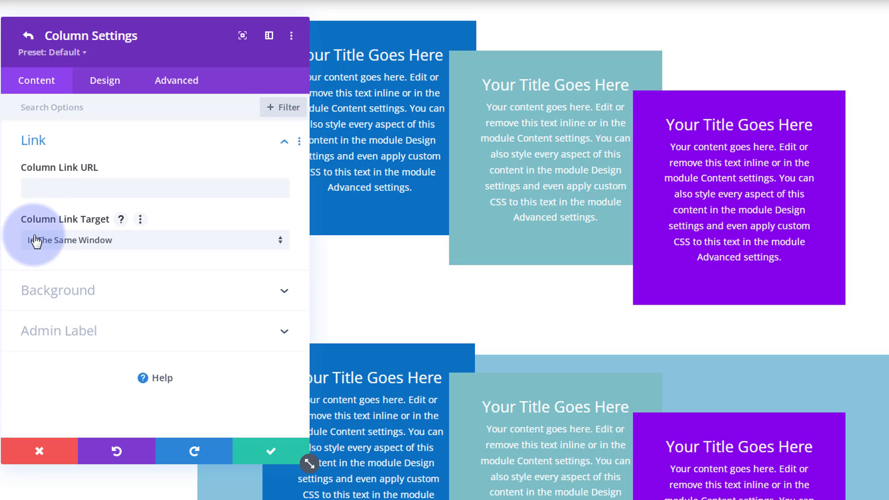
pyautogui.click(180, 92)
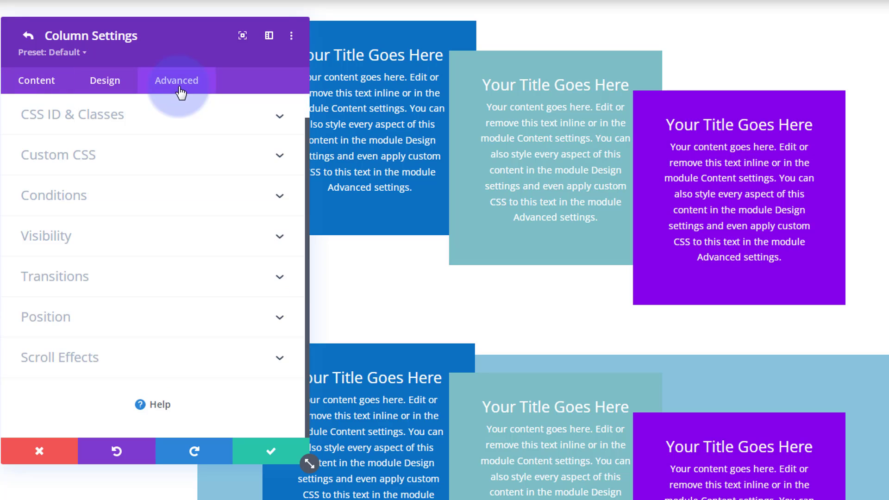
pyautogui.click(173, 322)
pyautogui.click(100, 171)
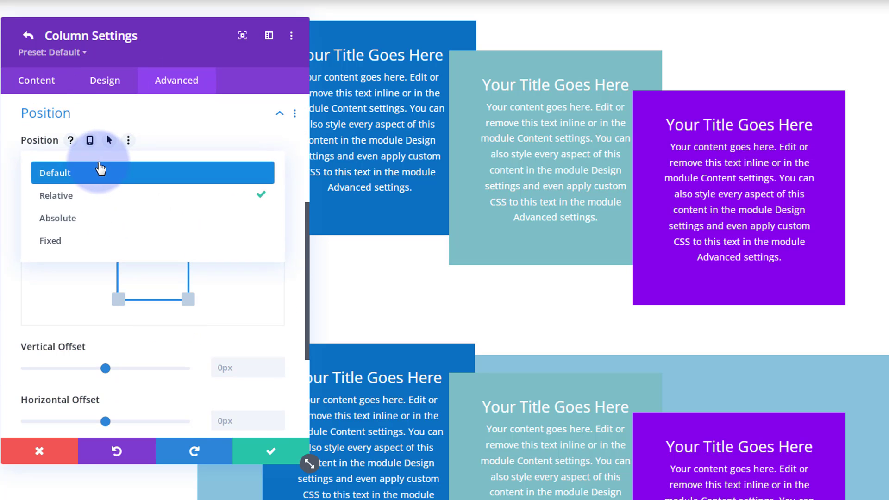
pyautogui.click(100, 172)
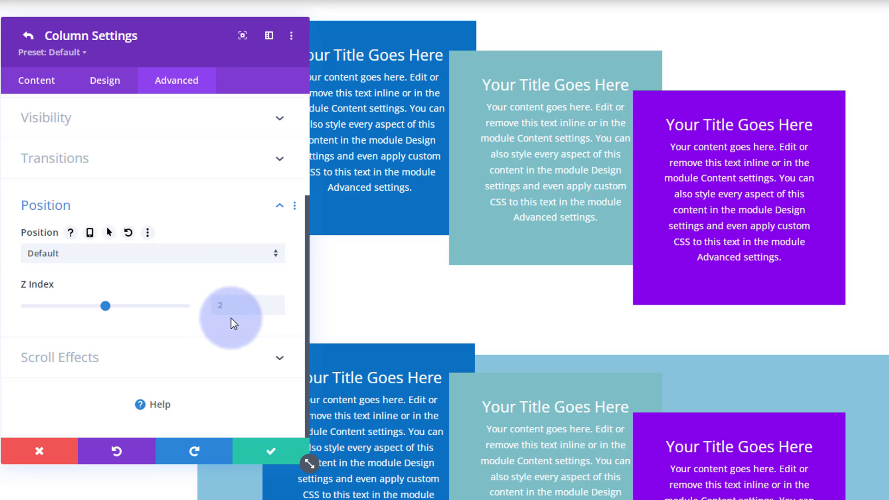
# Step: Step the teal column's Z Index from 1 upward toward 15, testing its overlap with purple
pyautogui.click(279, 308)
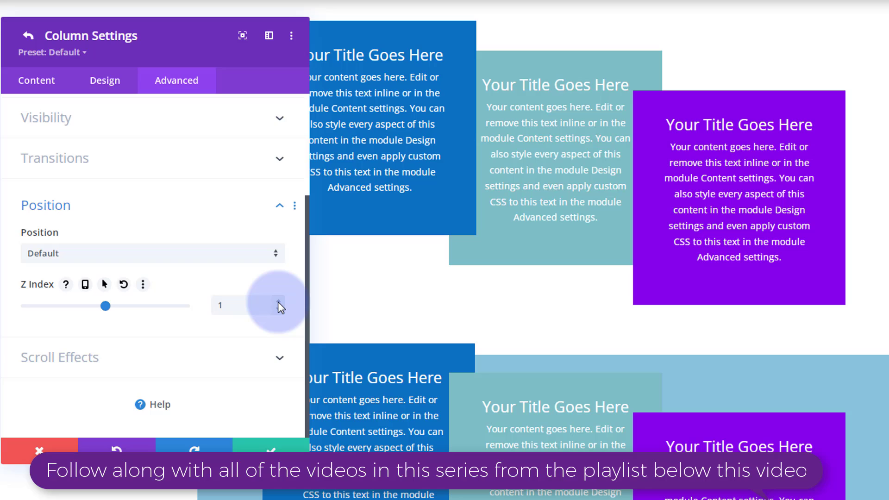
pyautogui.click(278, 302)
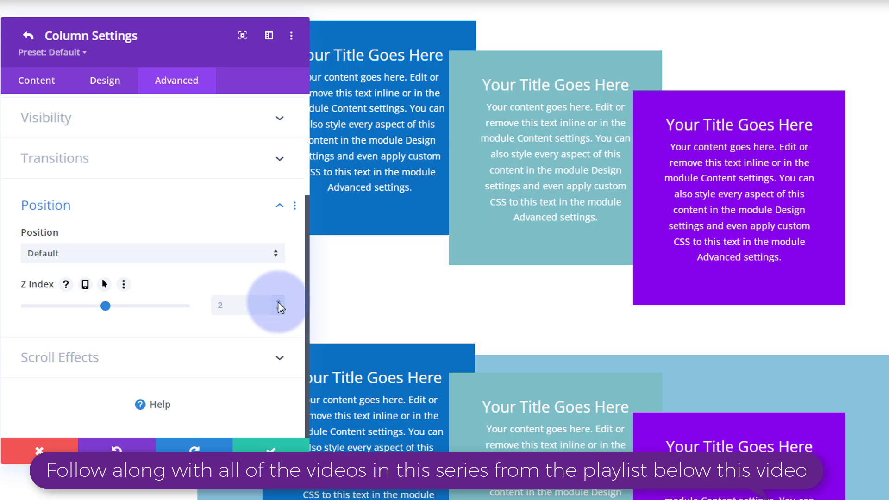
pyautogui.click(278, 302)
pyautogui.click(278, 302)
pyautogui.click(278, 302)
pyautogui.click(277, 302)
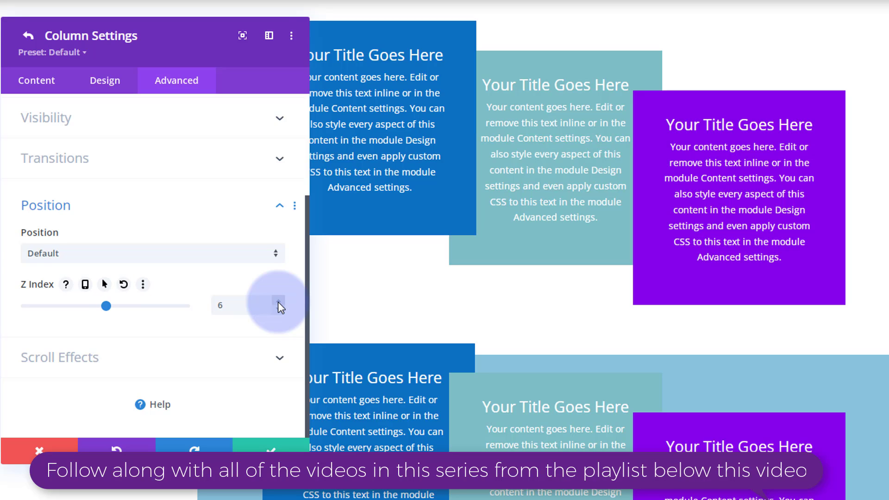
pyautogui.click(278, 302)
pyautogui.click(278, 301)
pyautogui.click(278, 302)
pyautogui.click(278, 302)
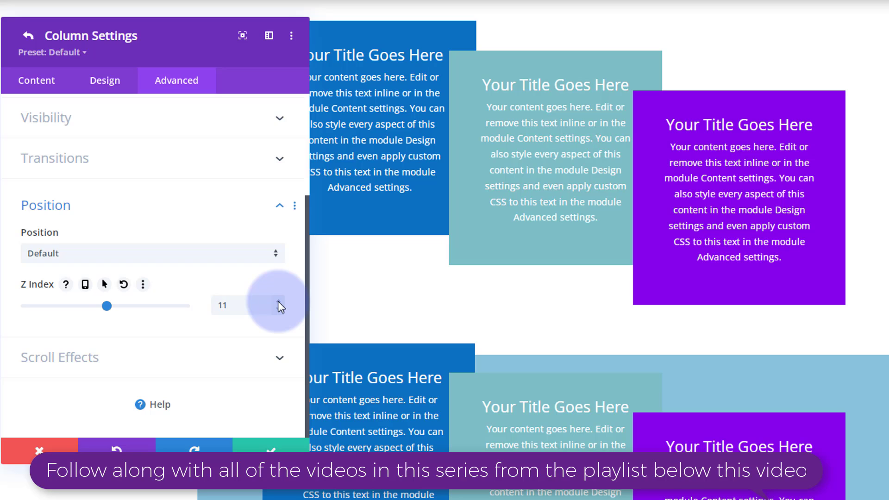
pyautogui.click(278, 302)
pyautogui.click(278, 302)
pyautogui.click(278, 302)
pyautogui.click(278, 302)
pyautogui.click(279, 302)
pyautogui.click(278, 302)
pyautogui.click(278, 302)
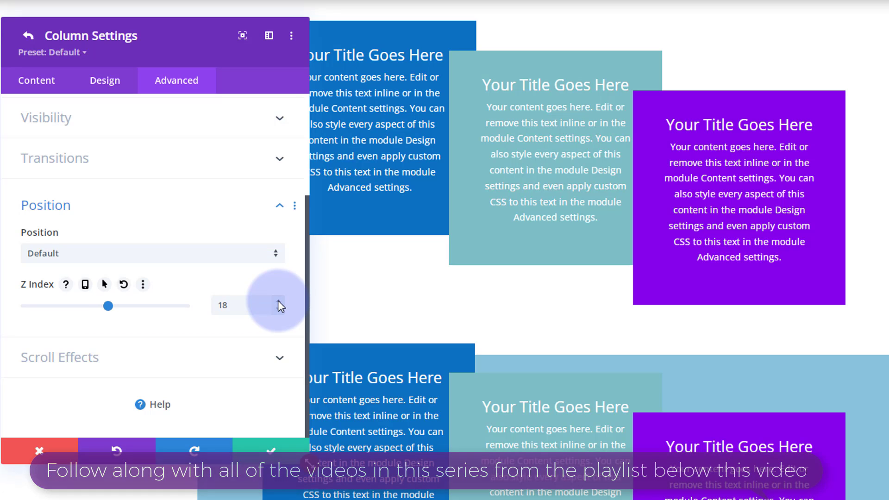
pyautogui.click(278, 302)
pyautogui.click(278, 302)
pyautogui.click(279, 302)
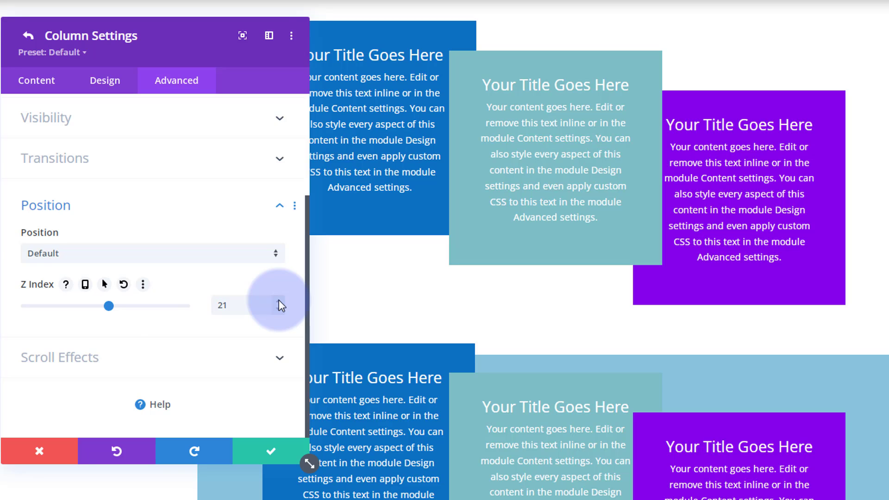
# Step: Enter Z Index 2 for the teal column and save both column and row settings
pyautogui.moveTo(235, 303); pyautogui.dragTo(212, 304)
pyautogui.write('2')
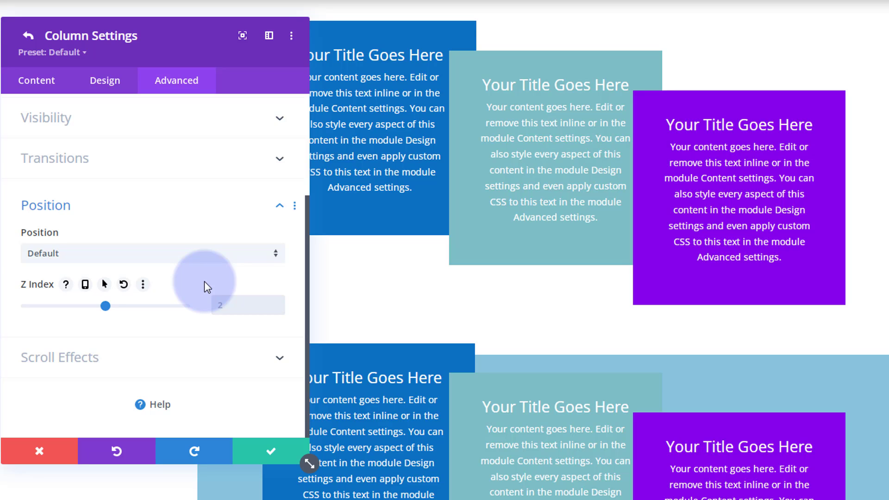
pyautogui.click(268, 459)
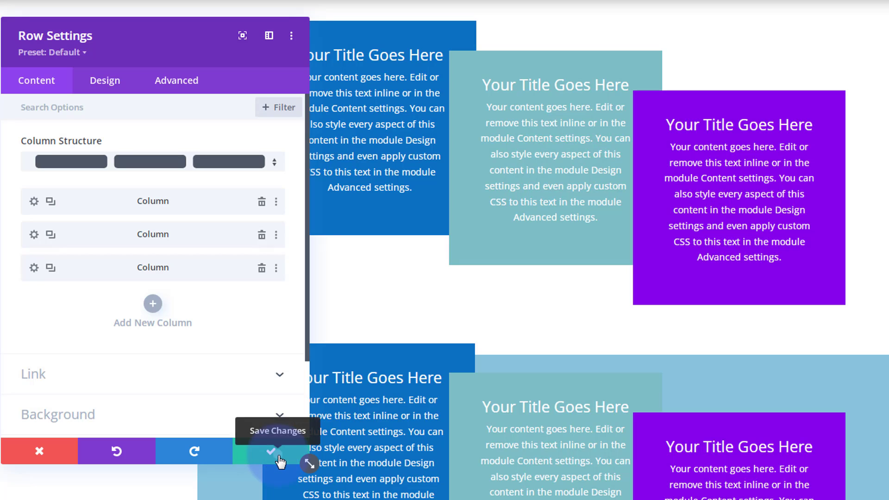
pyautogui.click(278, 459)
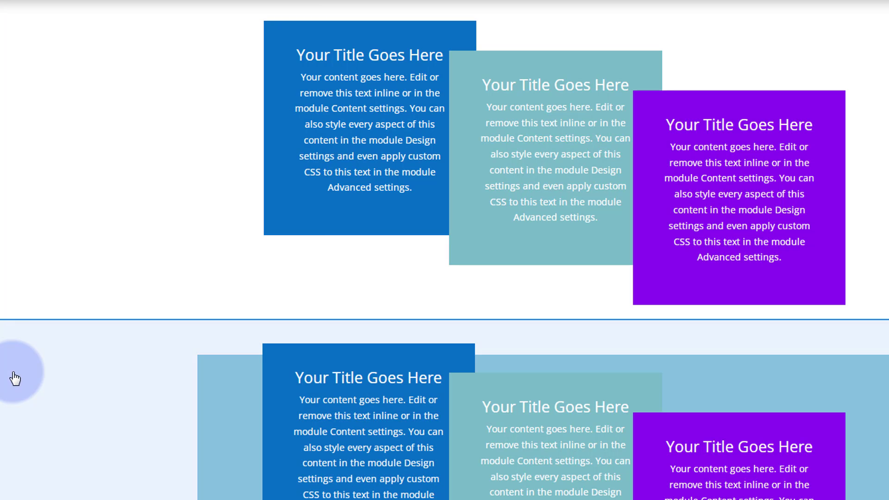
# Step: Give the lower section a light blue #d2e4f9 background from the extra swatches
pyautogui.scroll(-3, 43, 397)
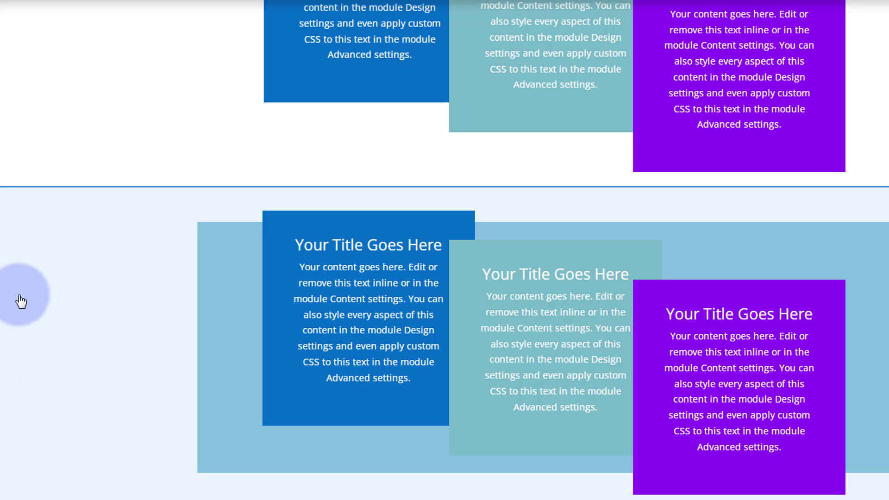
pyautogui.moveTo(21, 302)
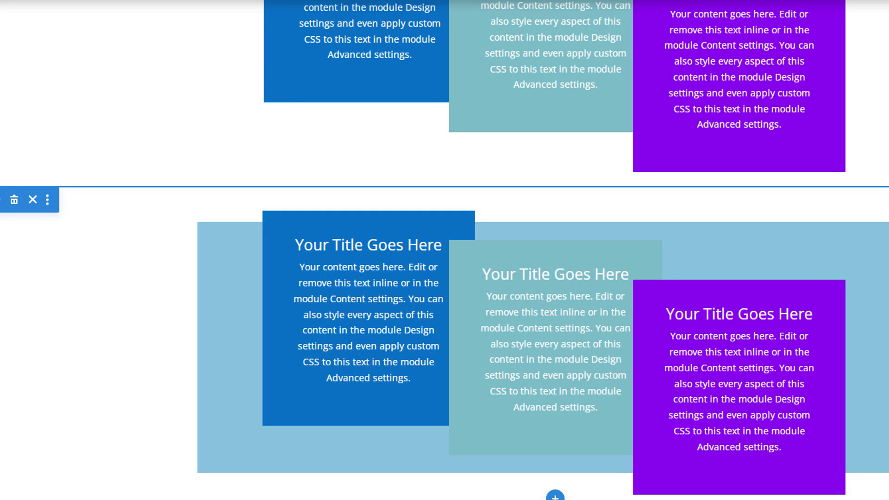
pyautogui.click(2, 199)
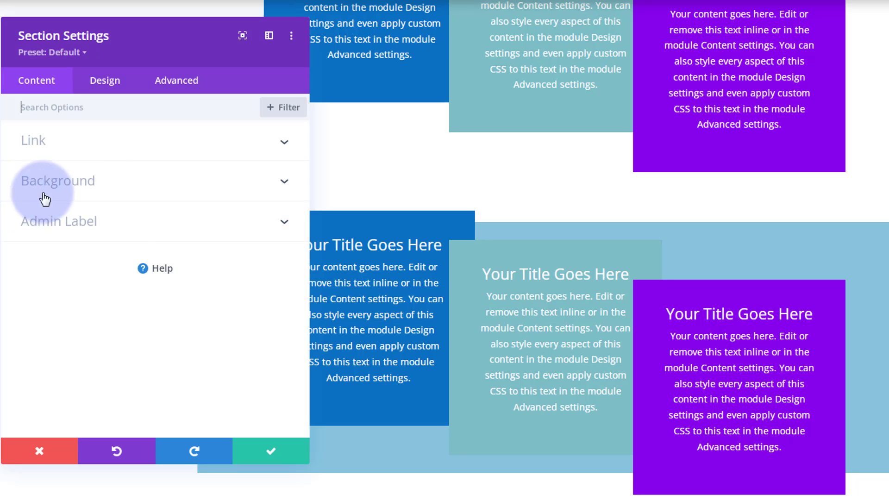
pyautogui.click(137, 193)
pyautogui.click(33, 369)
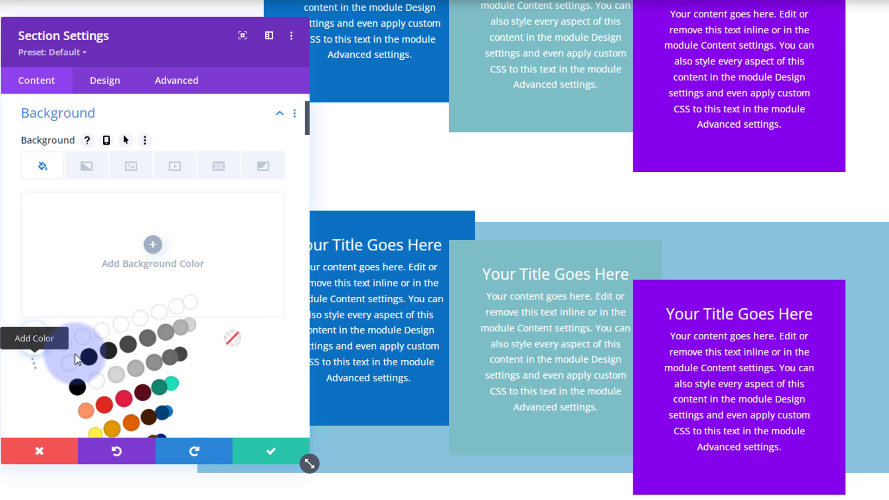
pyautogui.scroll(-2, 82, 352)
pyautogui.click(212, 347)
pyautogui.click(73, 276)
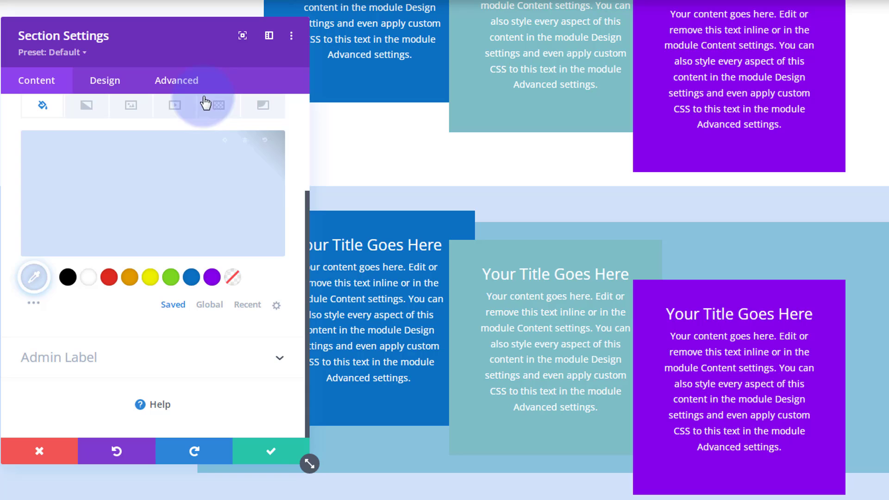
pyautogui.moveTo(199, 45); pyautogui.dragTo(468, 81)
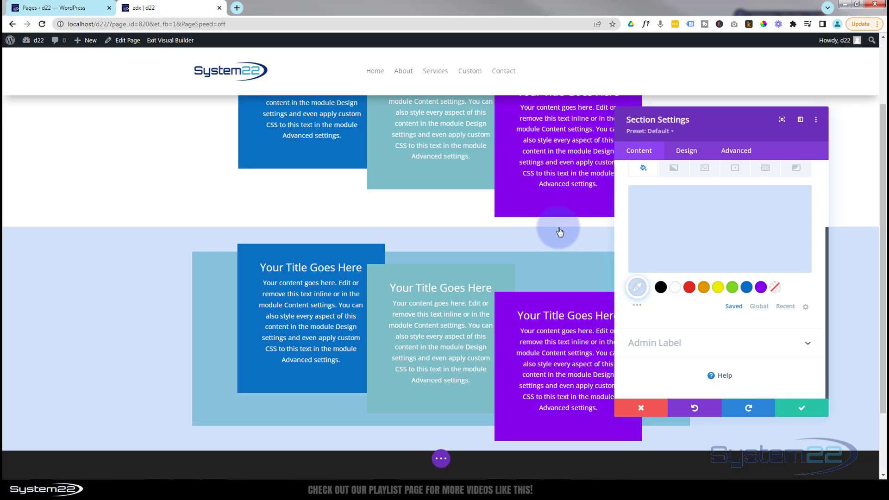
# Step: Set the lower section's top margin to -150px and move the panel clear of the columns
pyautogui.click(692, 155)
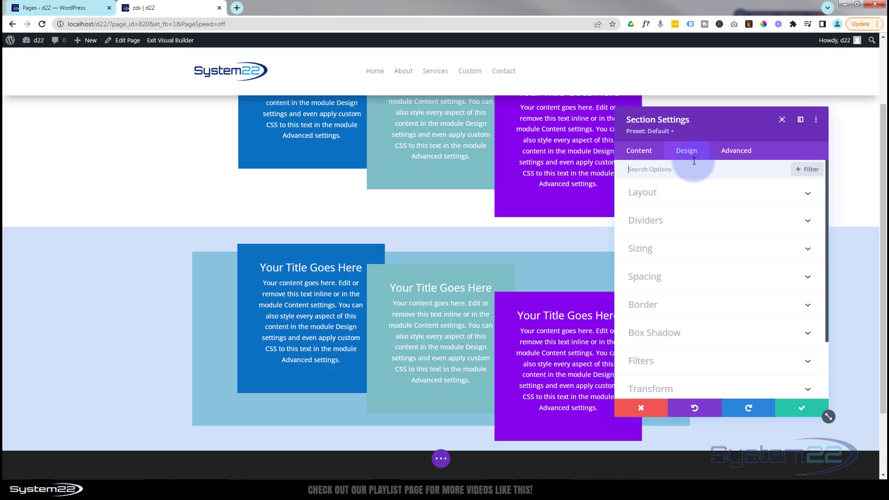
pyautogui.click(698, 285)
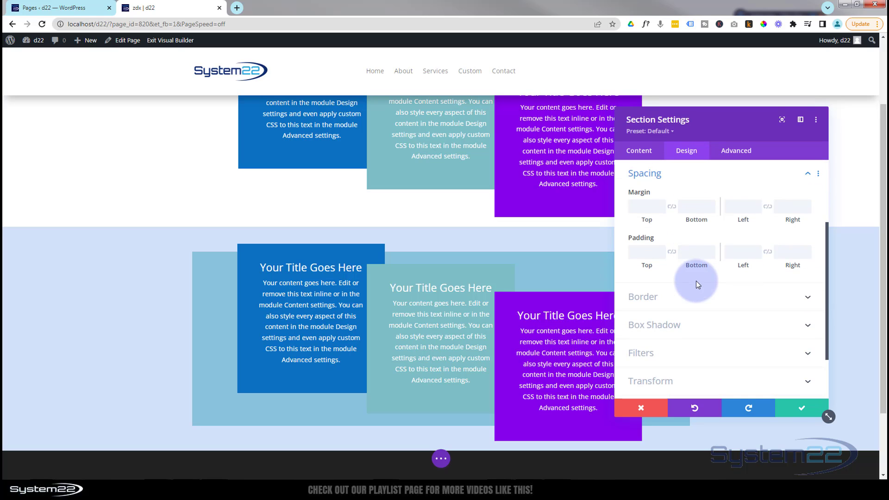
pyautogui.click(642, 207)
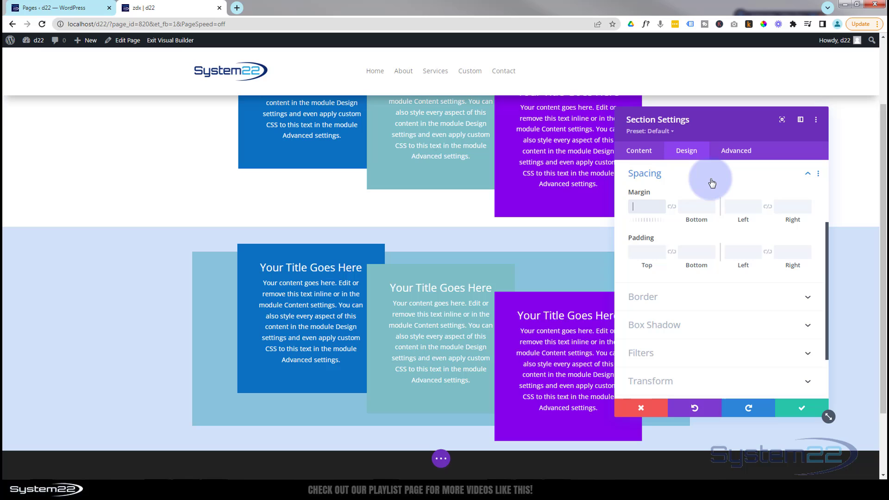
pyautogui.write('-150px')
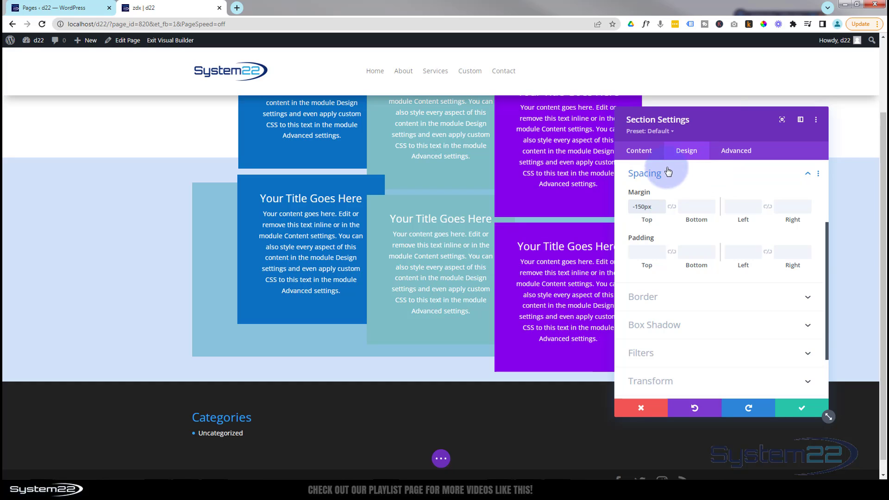
pyautogui.moveTo(724, 128); pyautogui.dragTo(796, 132)
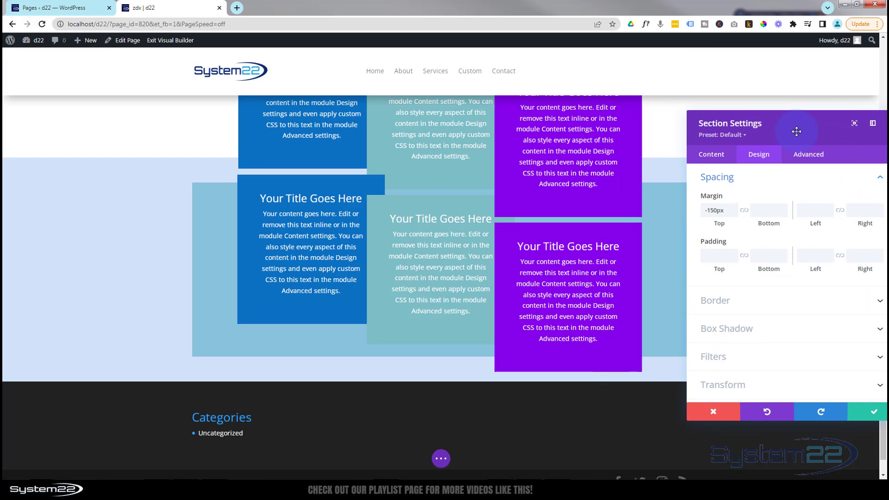
pyautogui.scroll(1, 136, 239)
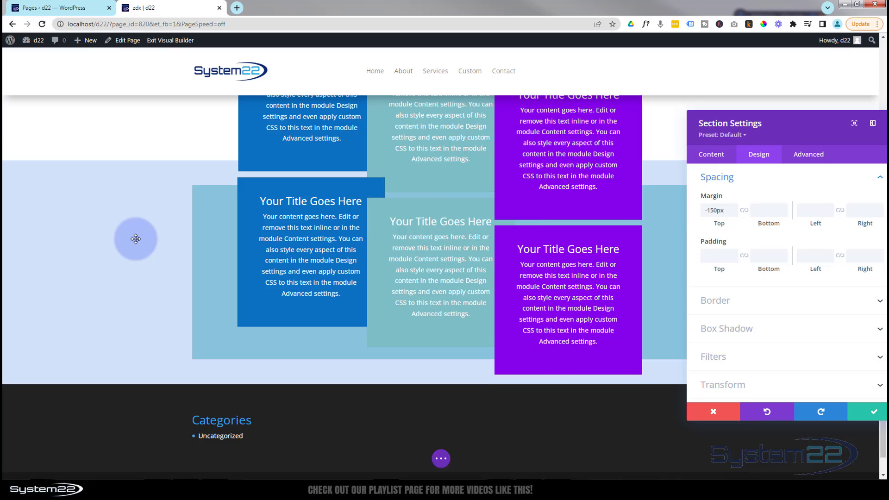
# Step: Save the section's margin change and bring up the upper row's Row Settings
pyautogui.scroll(1, 136, 239)
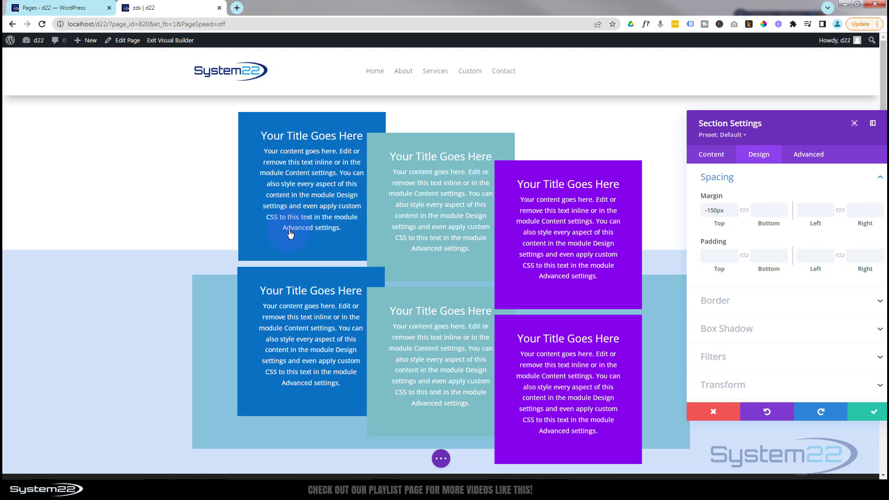
pyautogui.click(872, 414)
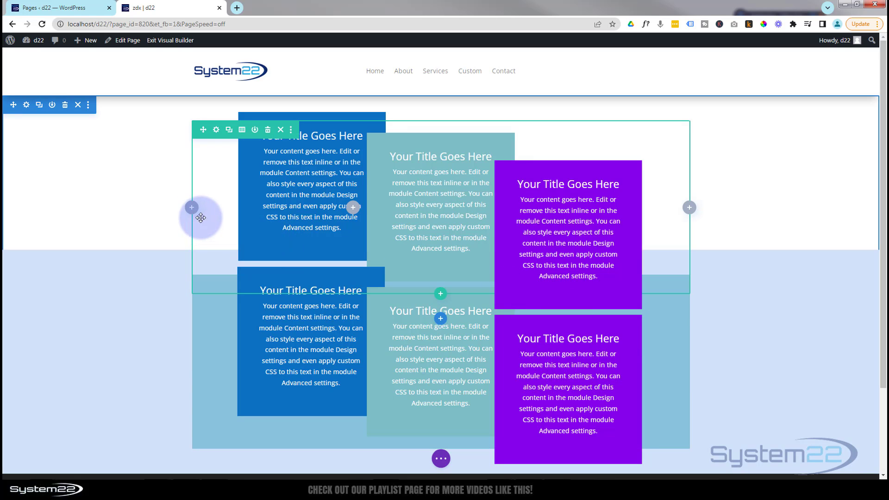
pyautogui.click(216, 130)
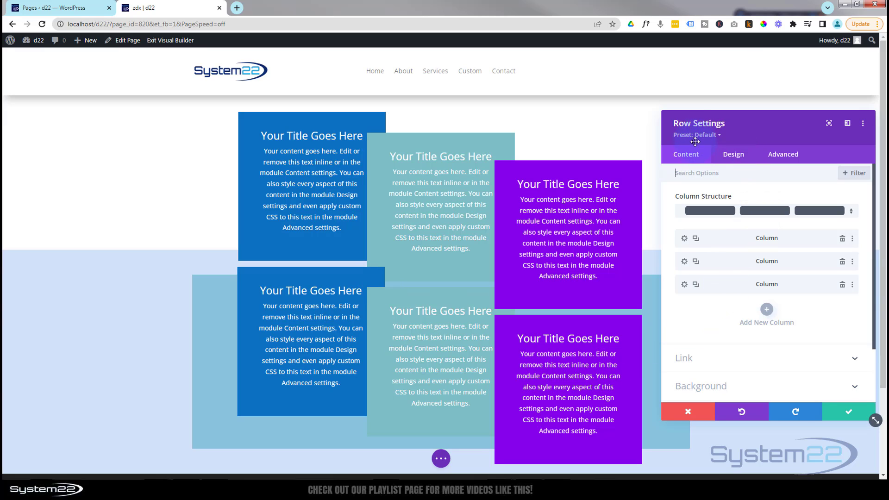
# Step: Set the upper row's position to Default with Z Index 53 and save it
pyautogui.click(784, 158)
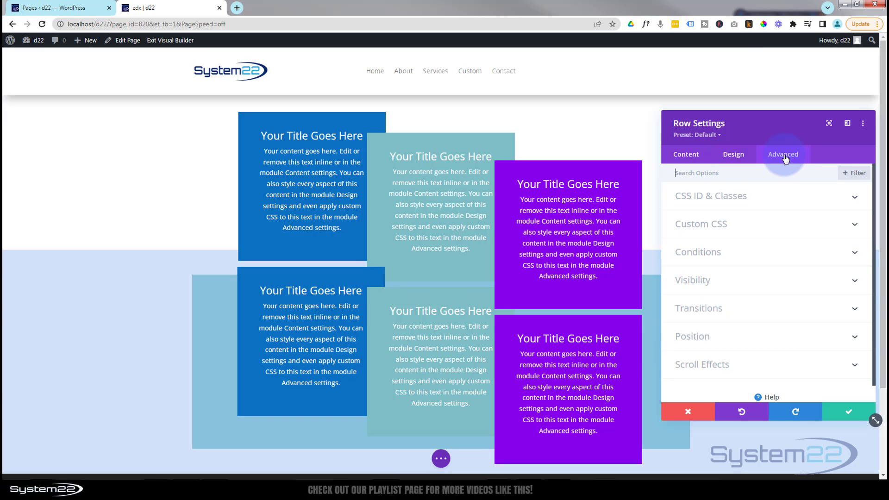
pyautogui.click(771, 336)
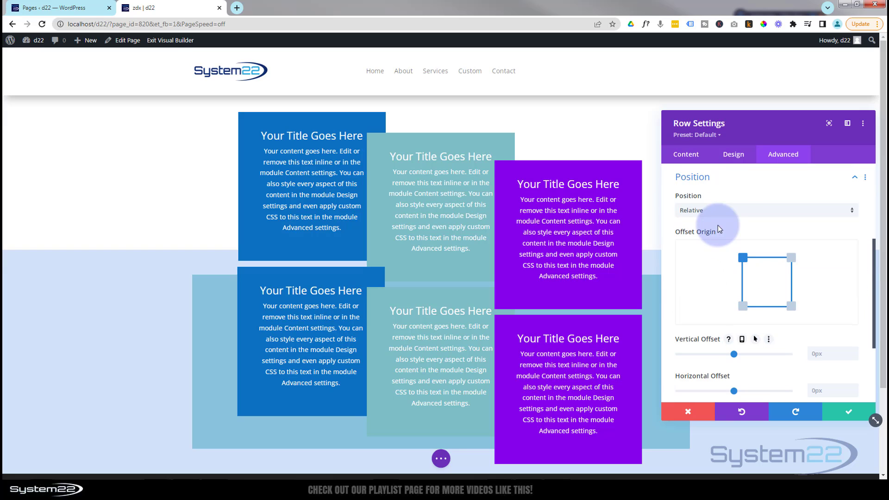
pyautogui.click(730, 211)
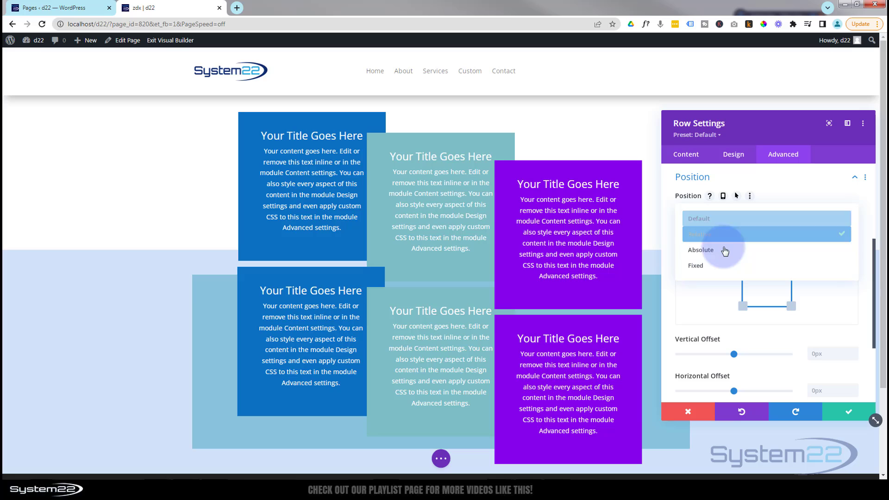
pyautogui.click(726, 225)
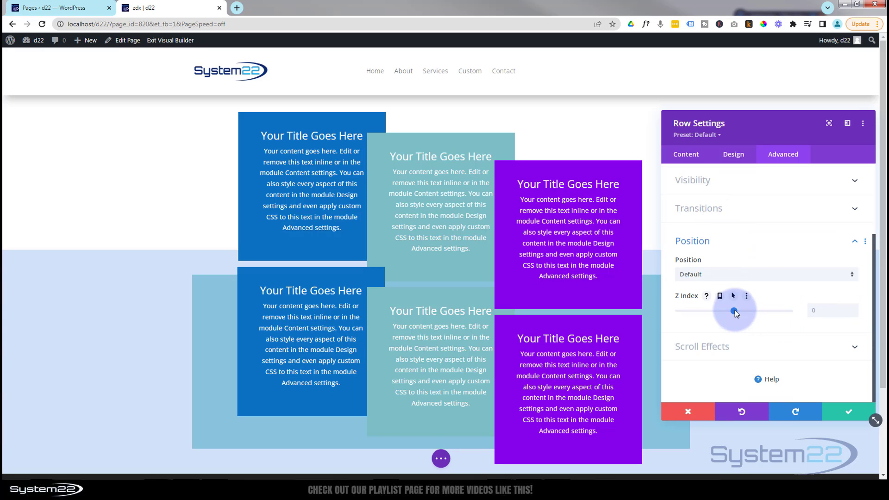
pyautogui.moveTo(735, 310); pyautogui.dragTo(734, 311)
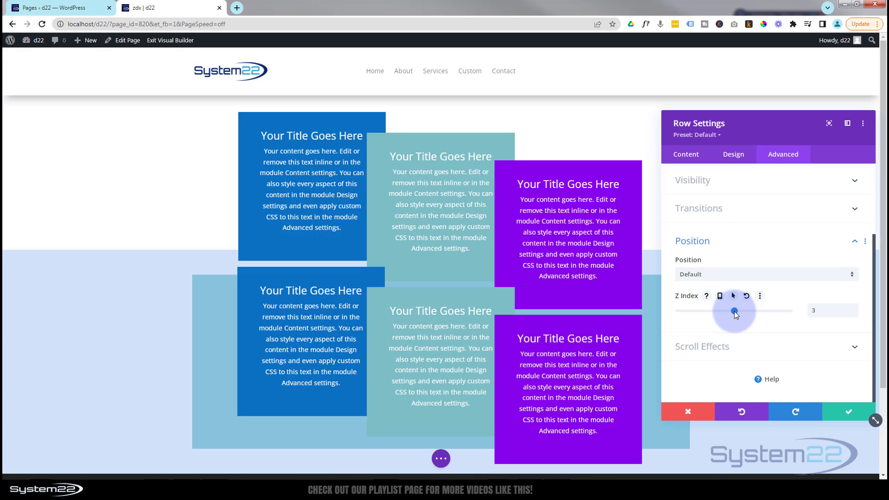
pyautogui.moveTo(735, 312); pyautogui.dragTo(740, 313)
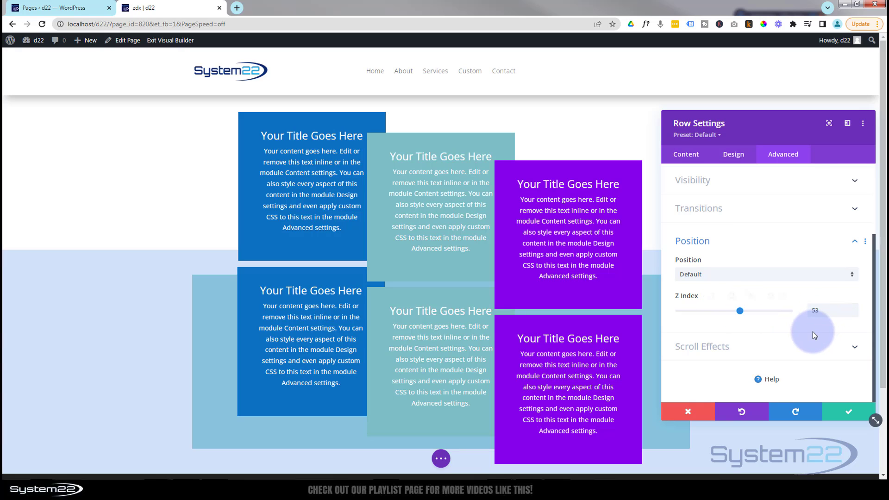
pyautogui.click(850, 412)
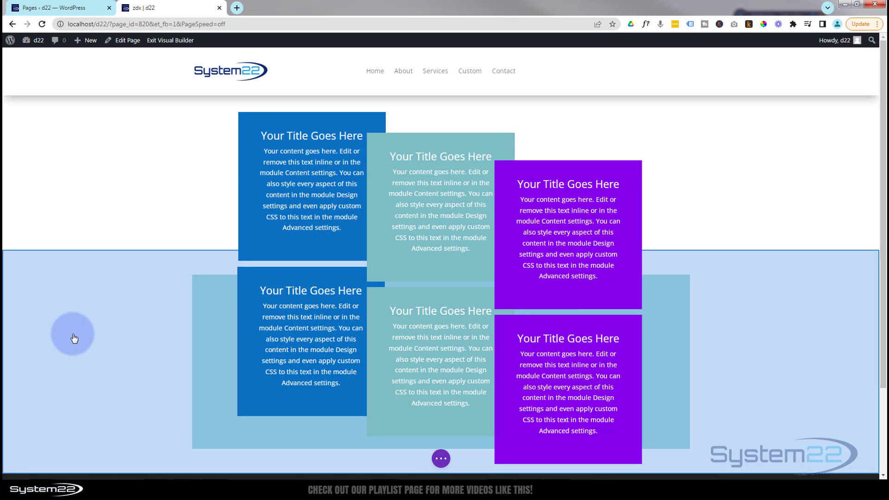
# Step: Give the lower section Default position and a Z Index of 150
pyautogui.moveTo(65, 340)
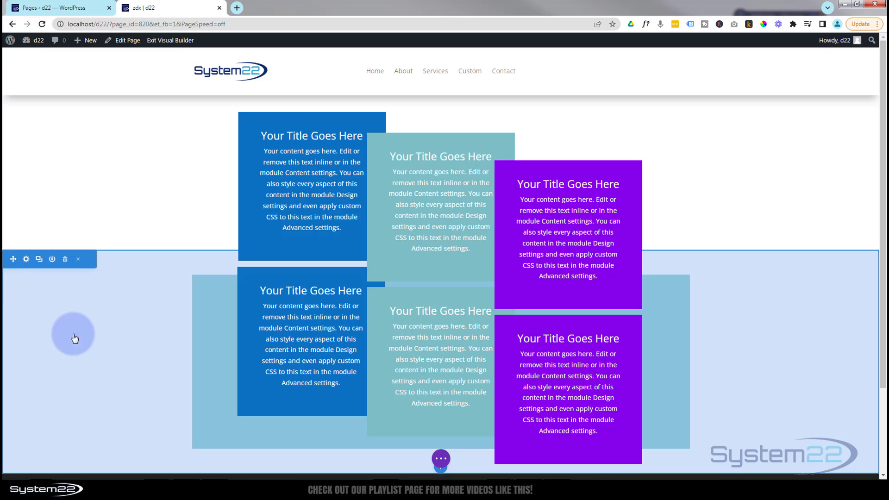
pyautogui.click(26, 262)
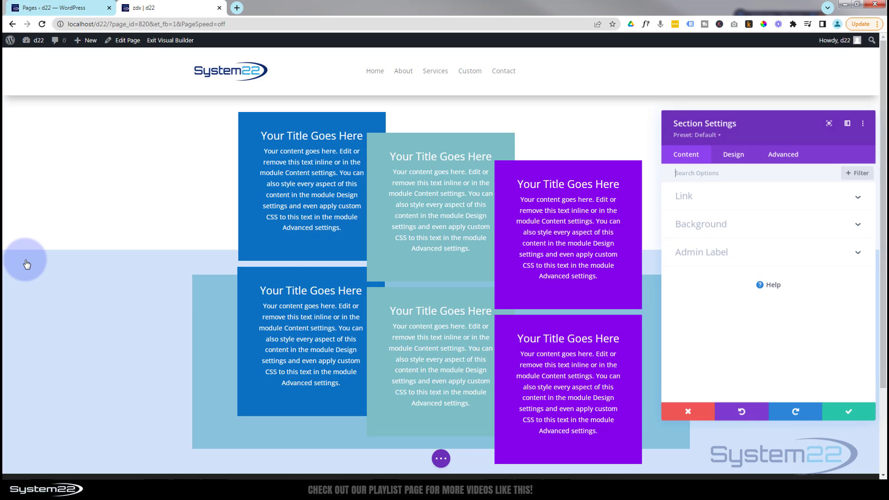
pyautogui.click(792, 157)
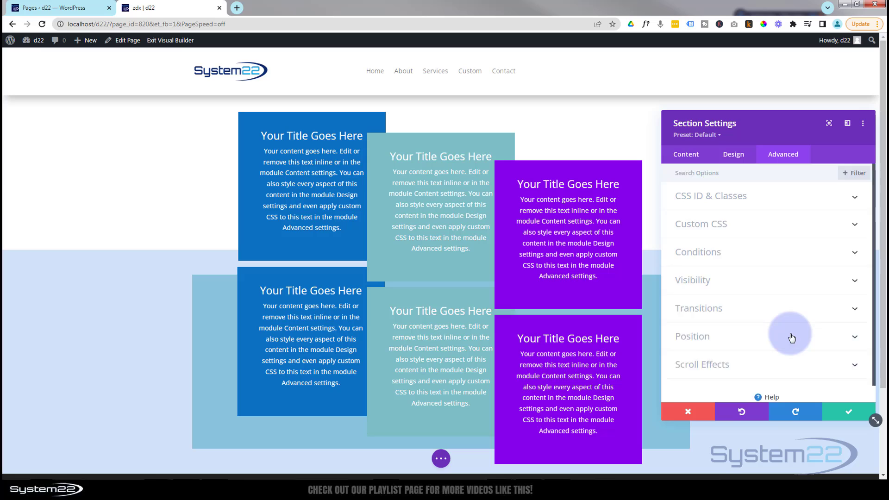
pyautogui.click(791, 338)
pyautogui.click(806, 211)
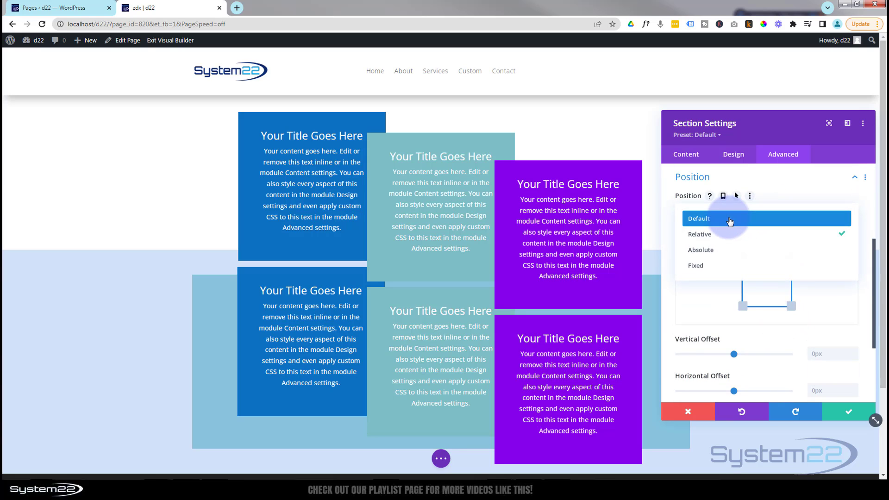
pyautogui.click(730, 221)
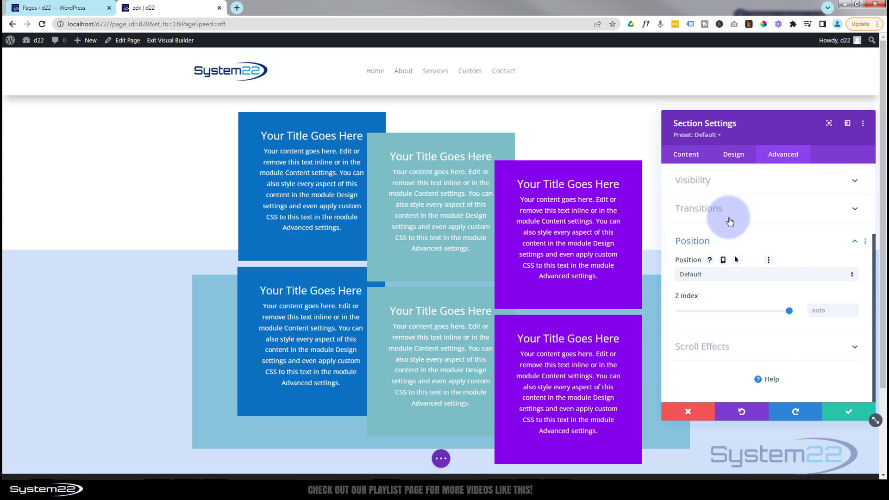
pyautogui.click(815, 310)
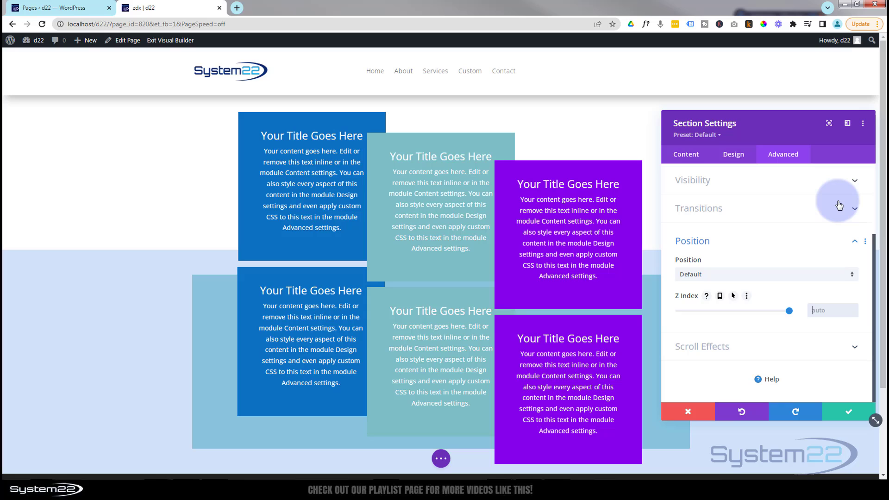
pyautogui.write('150')
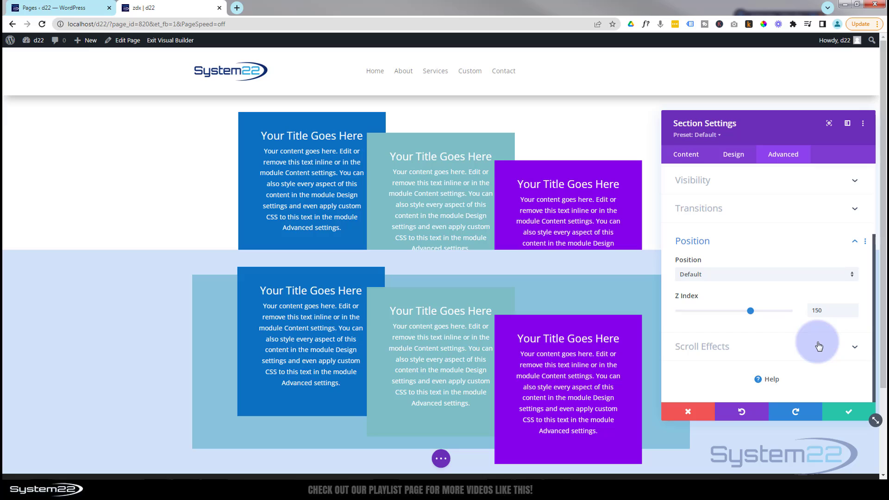
# Step: Clear the lower section's -150px Margin Top in its Design > Spacing settings
pyautogui.click(735, 155)
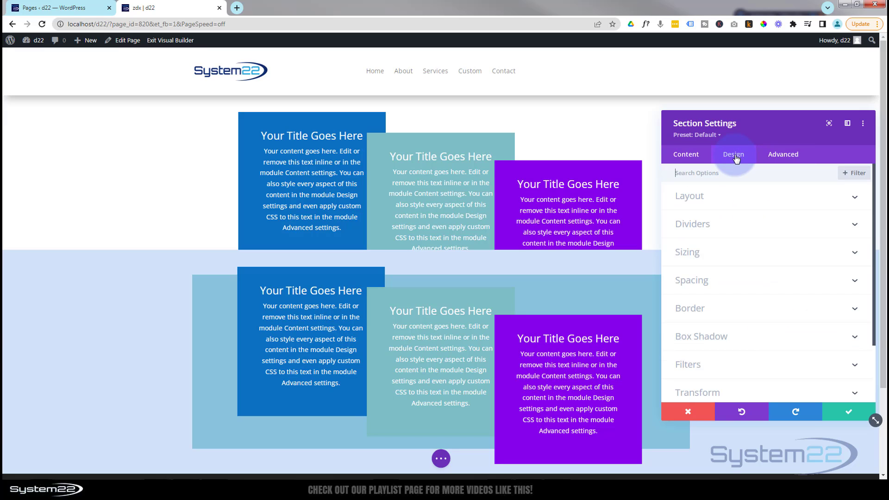
pyautogui.click(746, 279)
pyautogui.moveTo(700, 208); pyautogui.dragTo(655, 209)
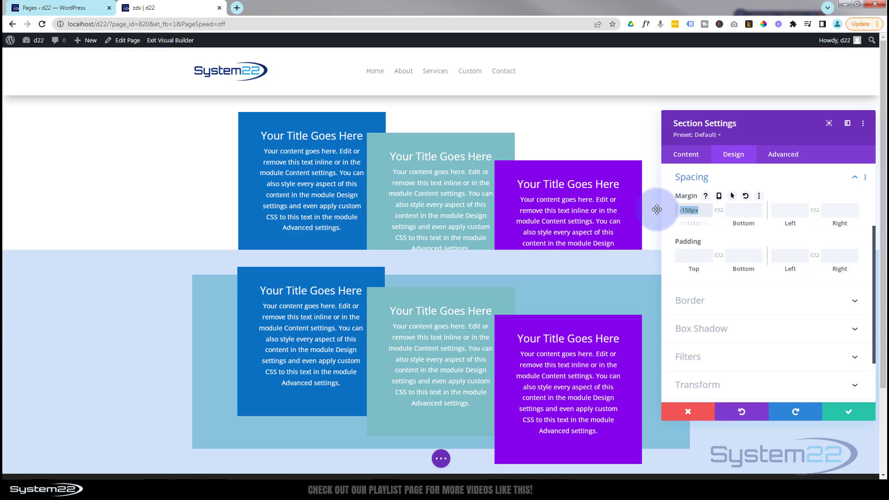
pyautogui.press('BackSpace')
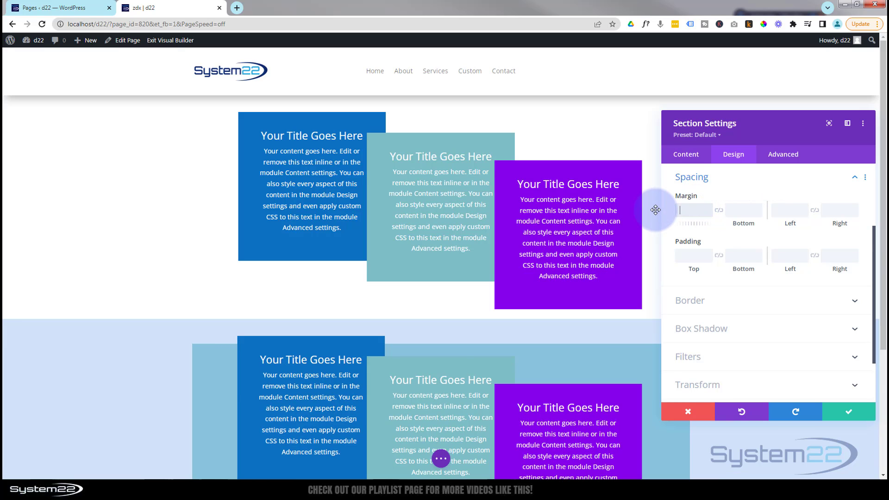